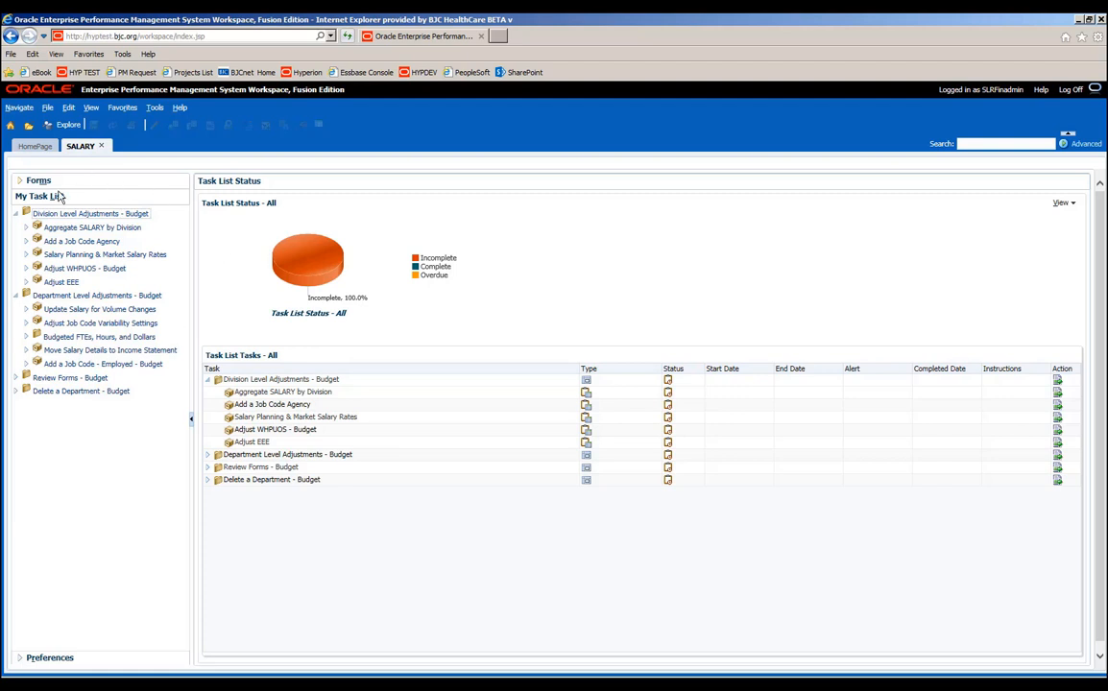
# Open the Update Salary for Volume Changes budget task for the MRI department and save the form to run its rule
pyautogui.click(19, 214)
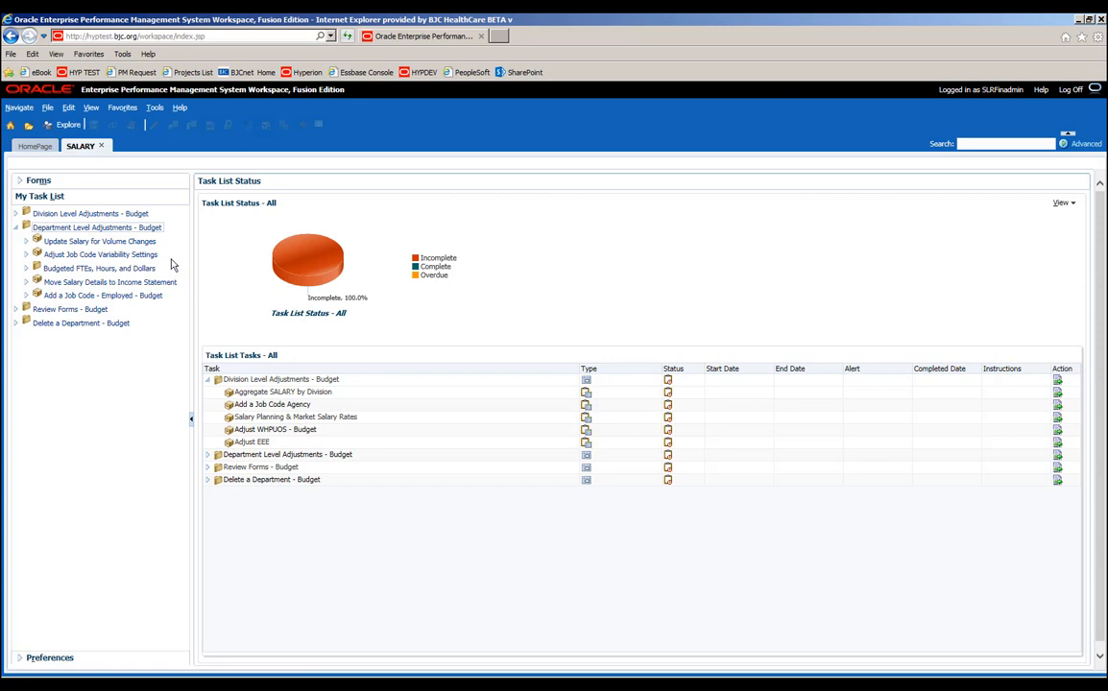
pyautogui.click(115, 241)
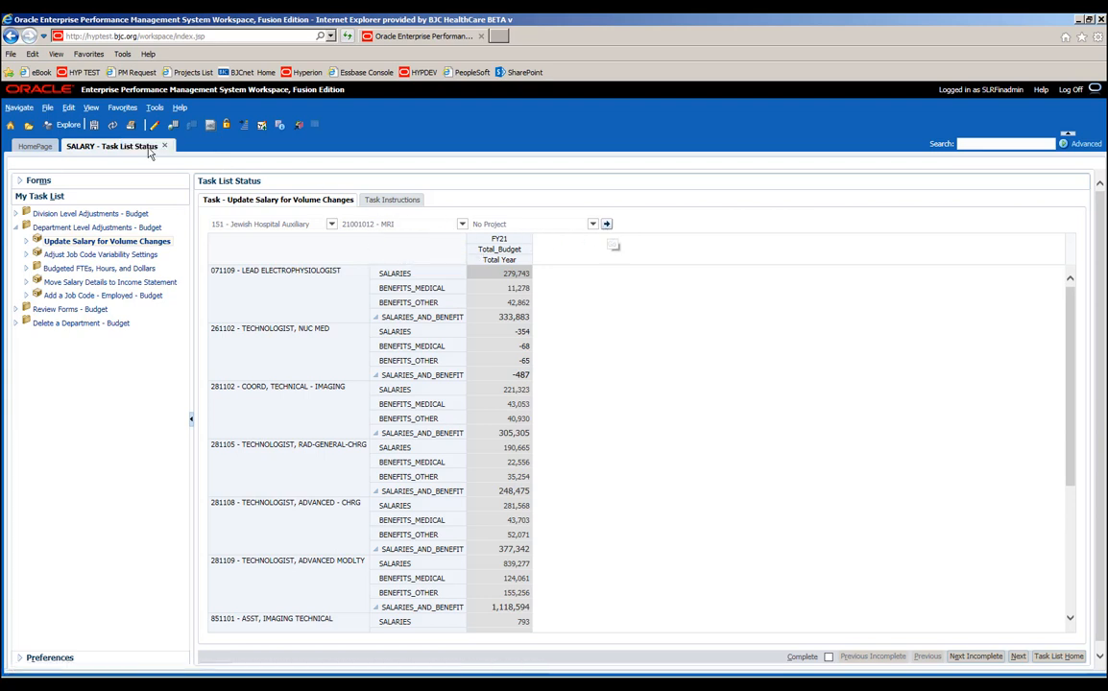
pyautogui.click(95, 127)
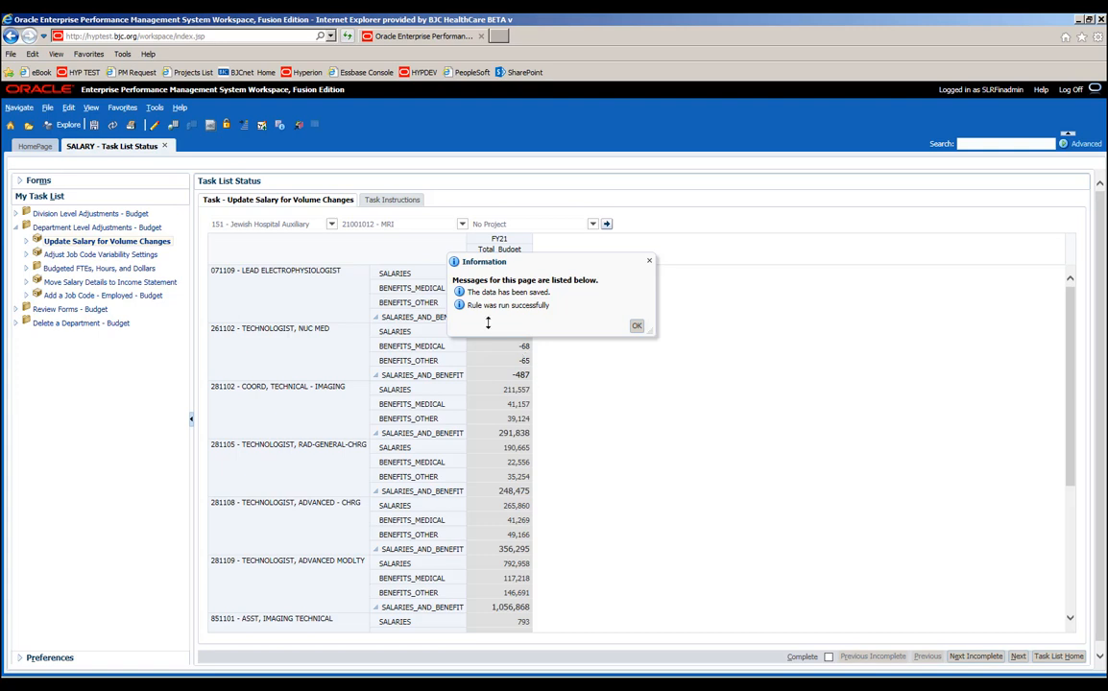
pyautogui.click(637, 329)
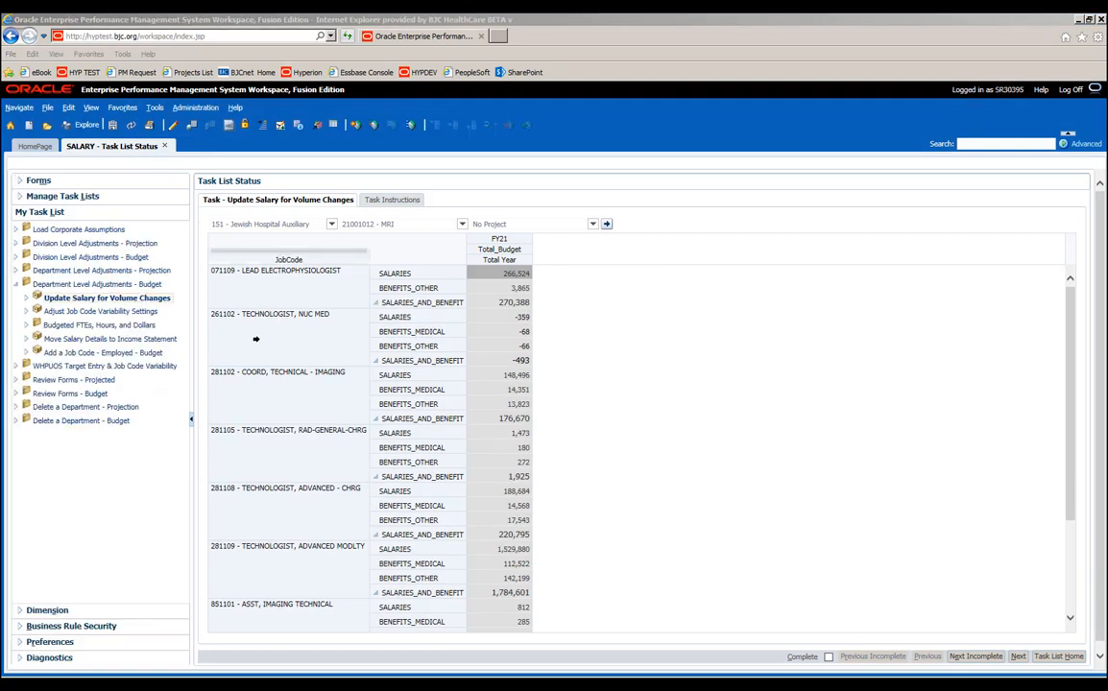
# Open Adjust Job Code Variability Settings for MRI and check the Fixed and Variable choices for job code 281102 - COORD, TECHNICAL - IMAGING
pyautogui.click(134, 311)
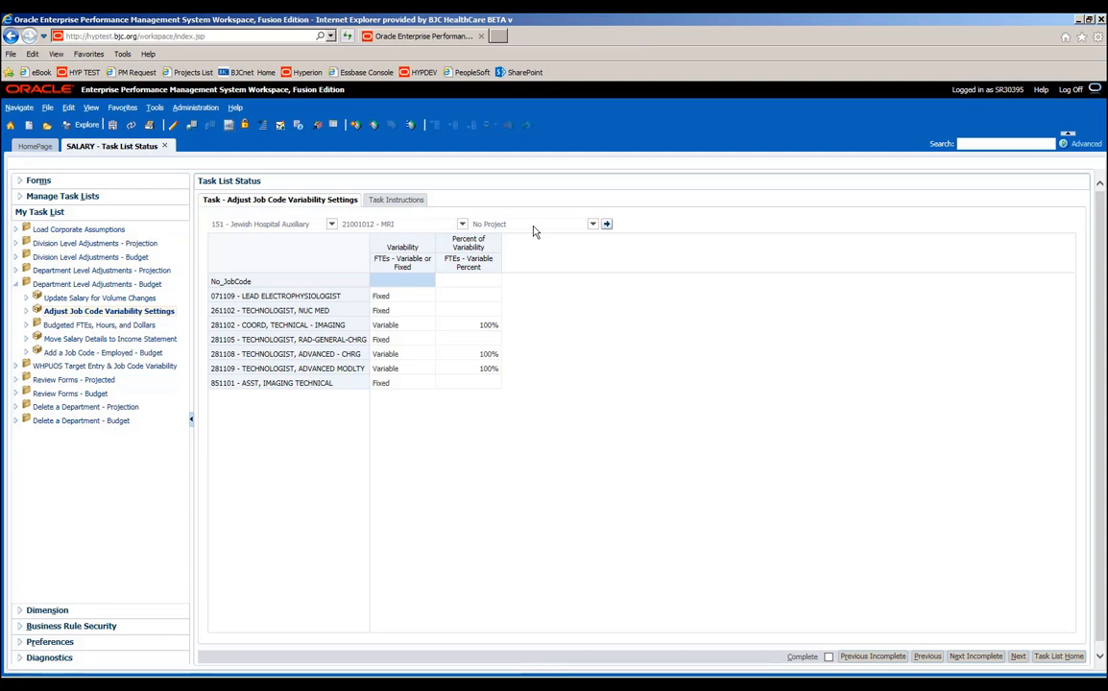
pyautogui.click(607, 225)
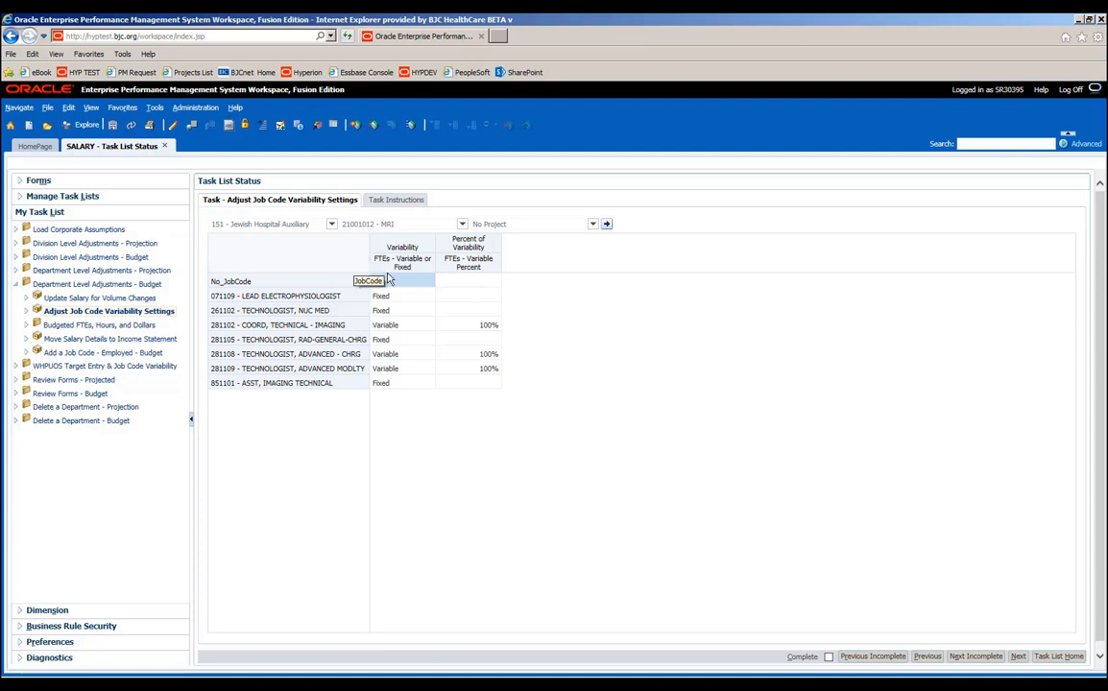
pyautogui.click(398, 325)
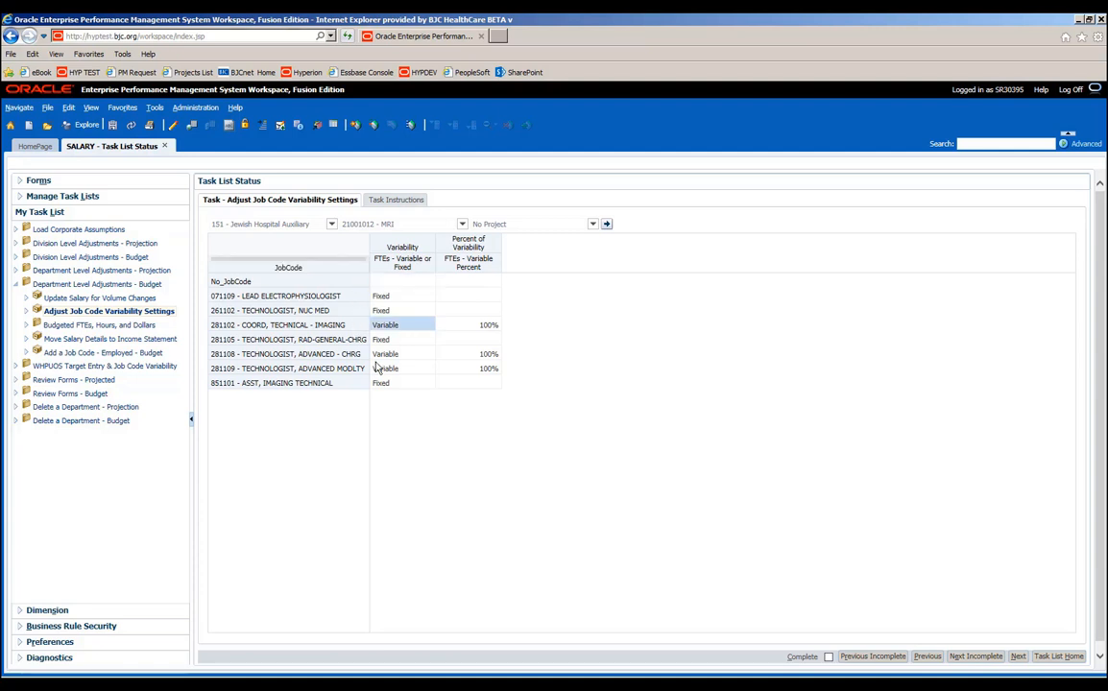
pyautogui.click(430, 328)
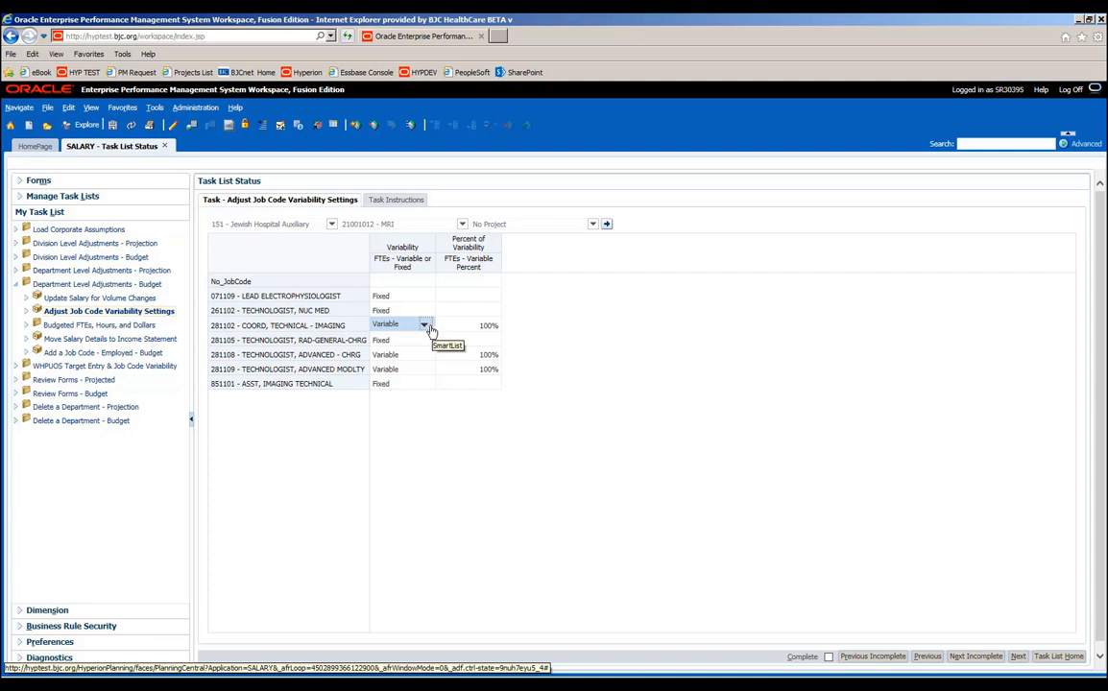
pyautogui.click(428, 328)
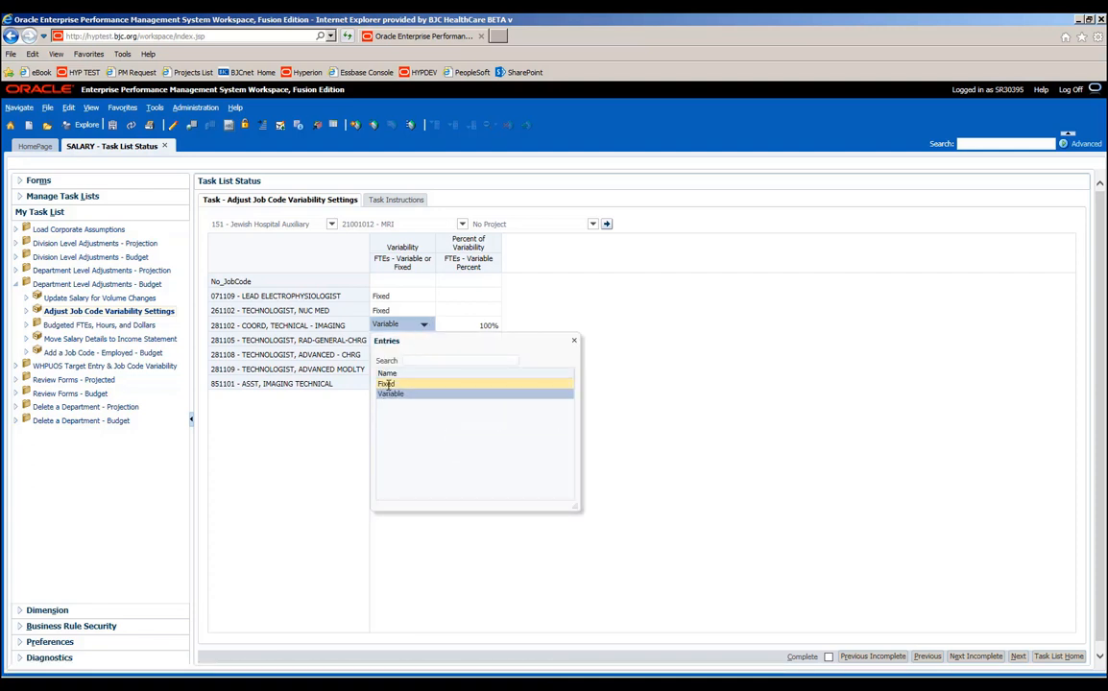
pyautogui.click(424, 327)
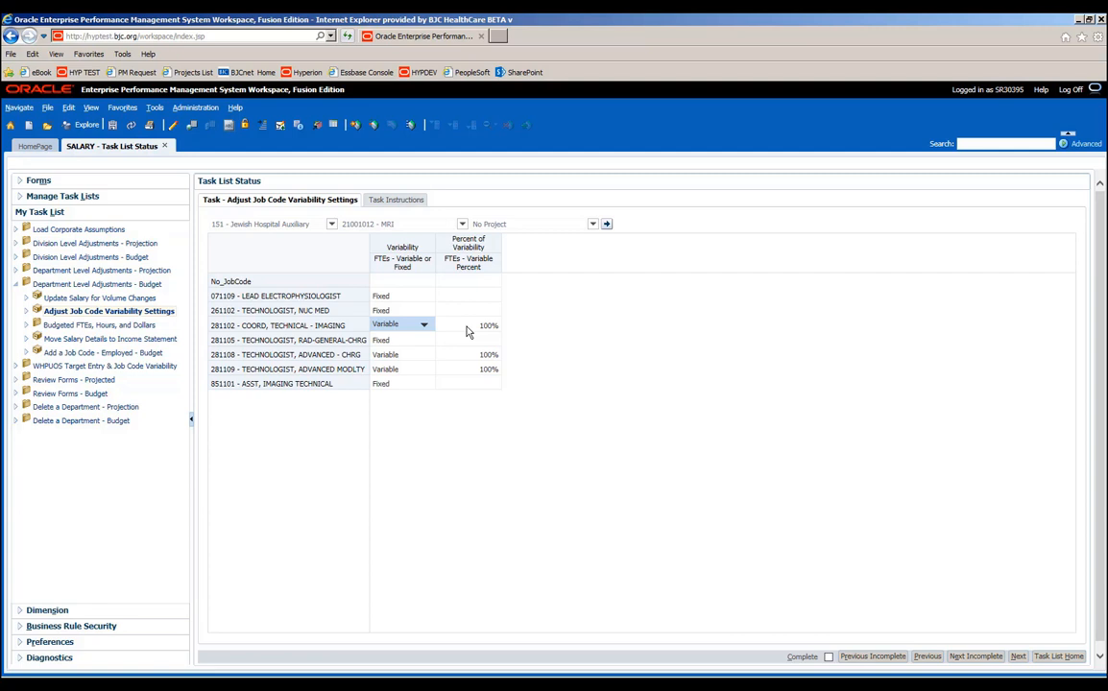
# Set the variable FTE percent of job code 281102 - COORD, TECHNICAL - IMAGING to .80 and save the form
pyautogui.click(464, 329)
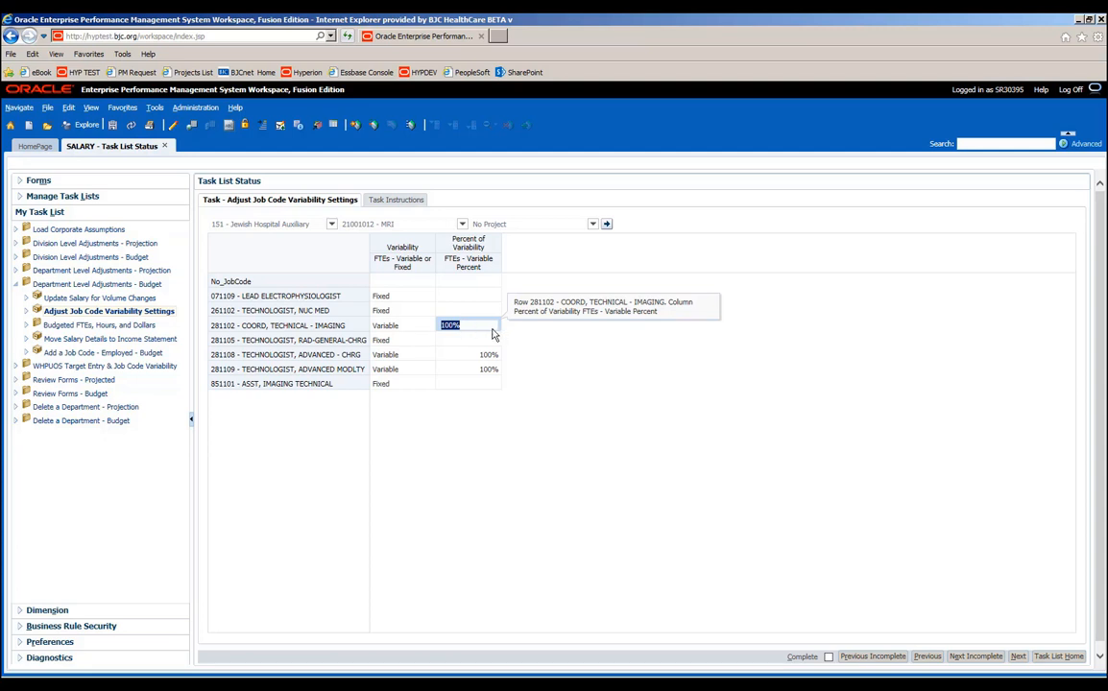
pyautogui.write('.80')
pyautogui.click(119, 125)
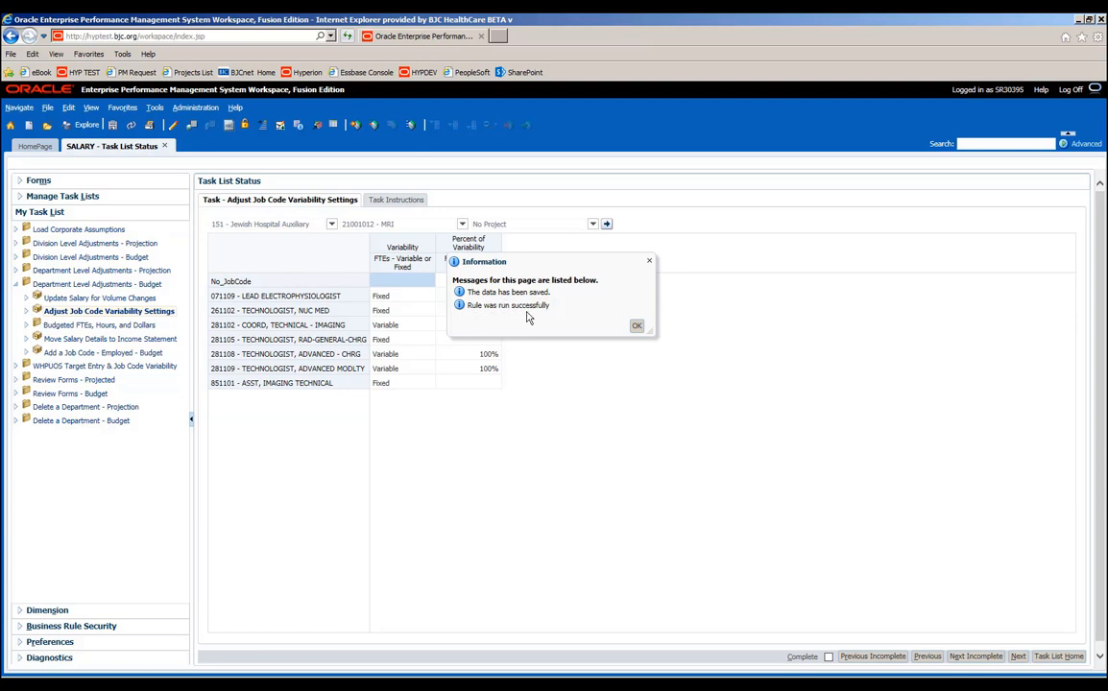
pyautogui.click(637, 325)
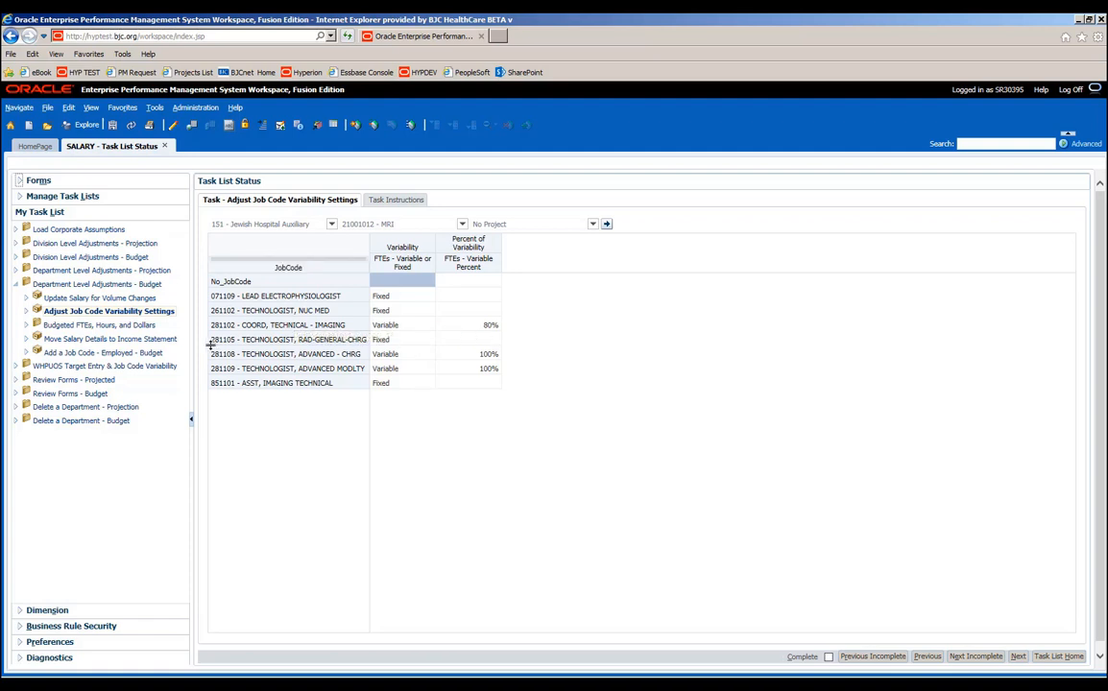
# In Adjust Starting FTEs, enter a 2021 target of 2 for January through December for 281105 - TECHNOLOGIST, RAD-GENERAL-CHRG
pyautogui.click(25, 326)
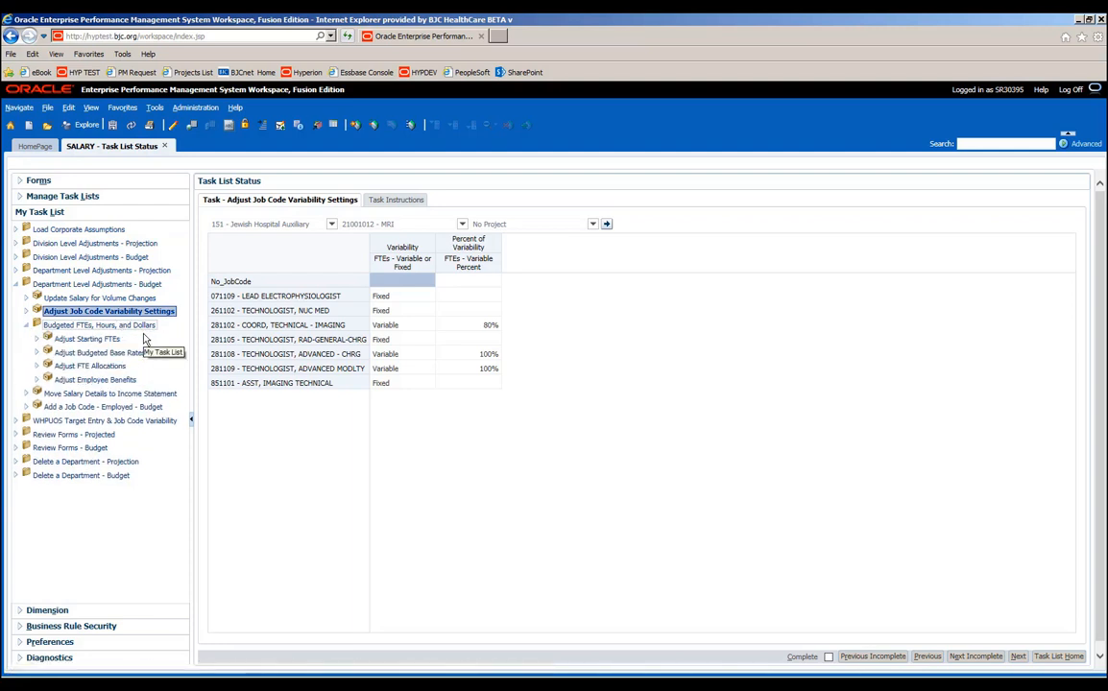
pyautogui.click(88, 339)
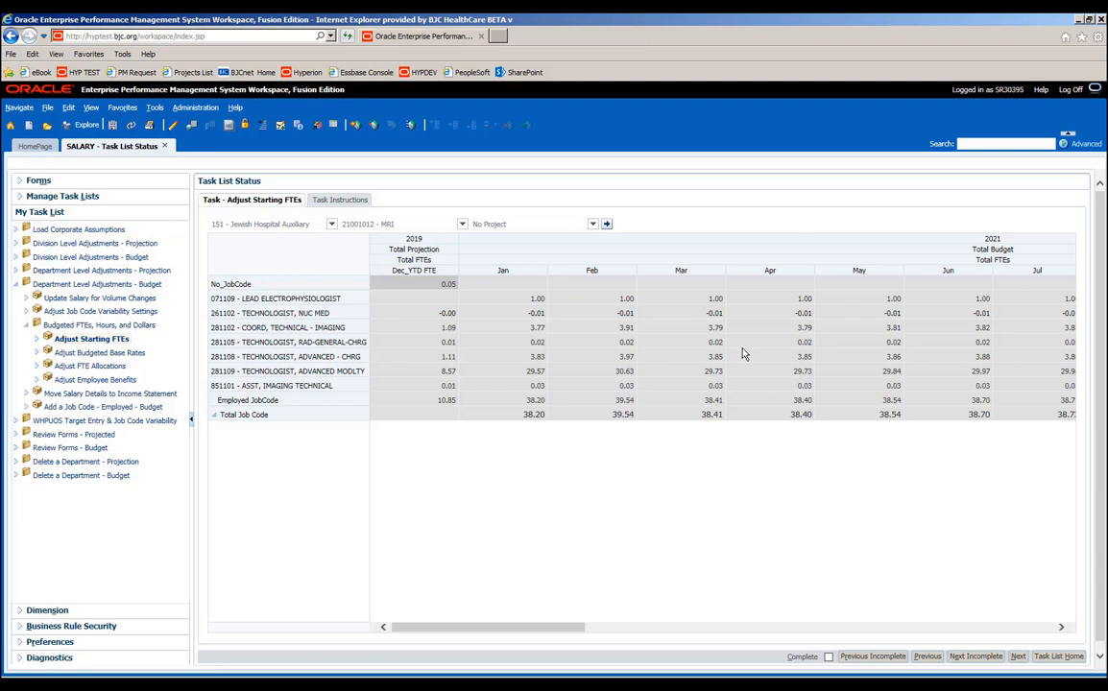
pyautogui.moveTo(528, 629); pyautogui.dragTo(935, 632)
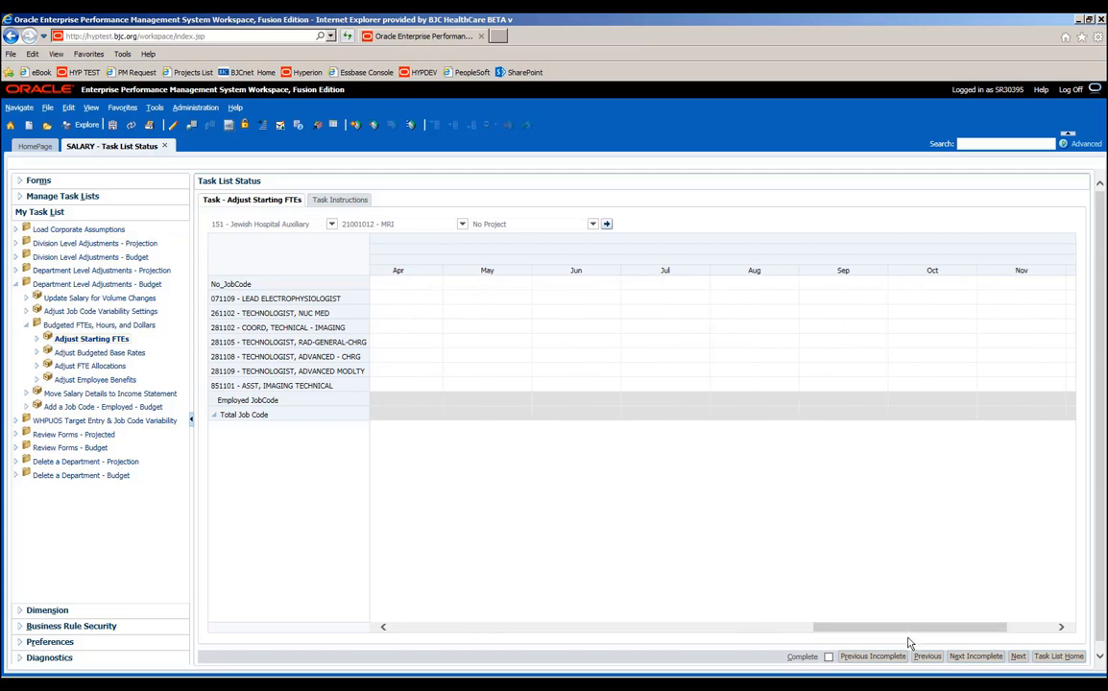
pyautogui.moveTo(908, 635); pyautogui.dragTo(943, 632)
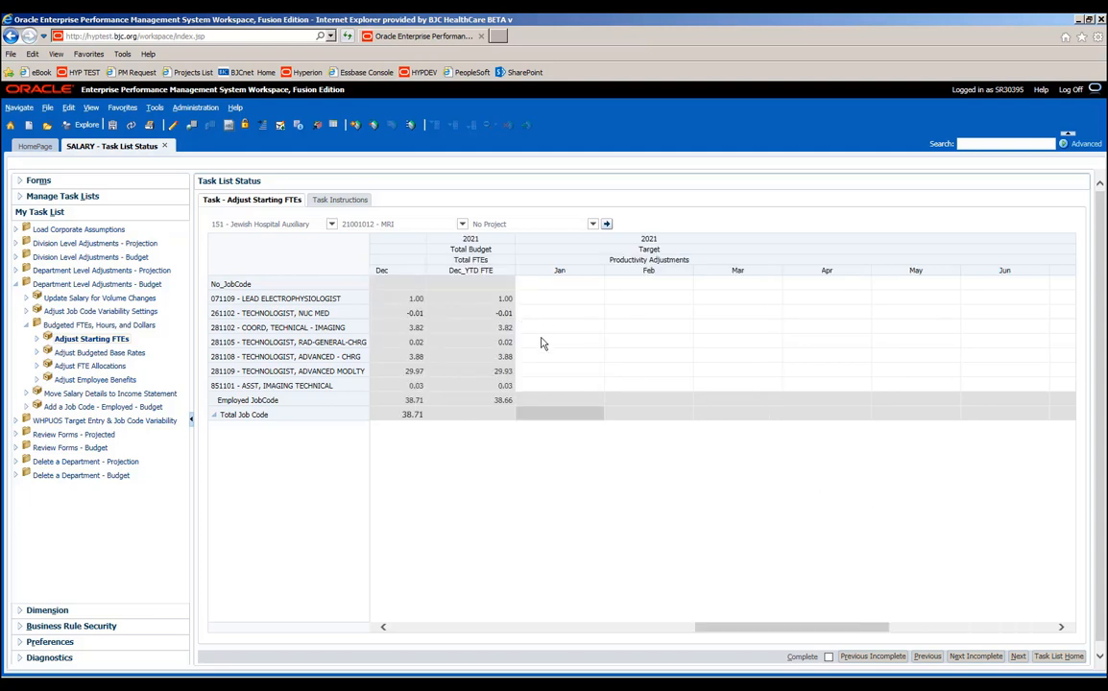
pyautogui.click(541, 342)
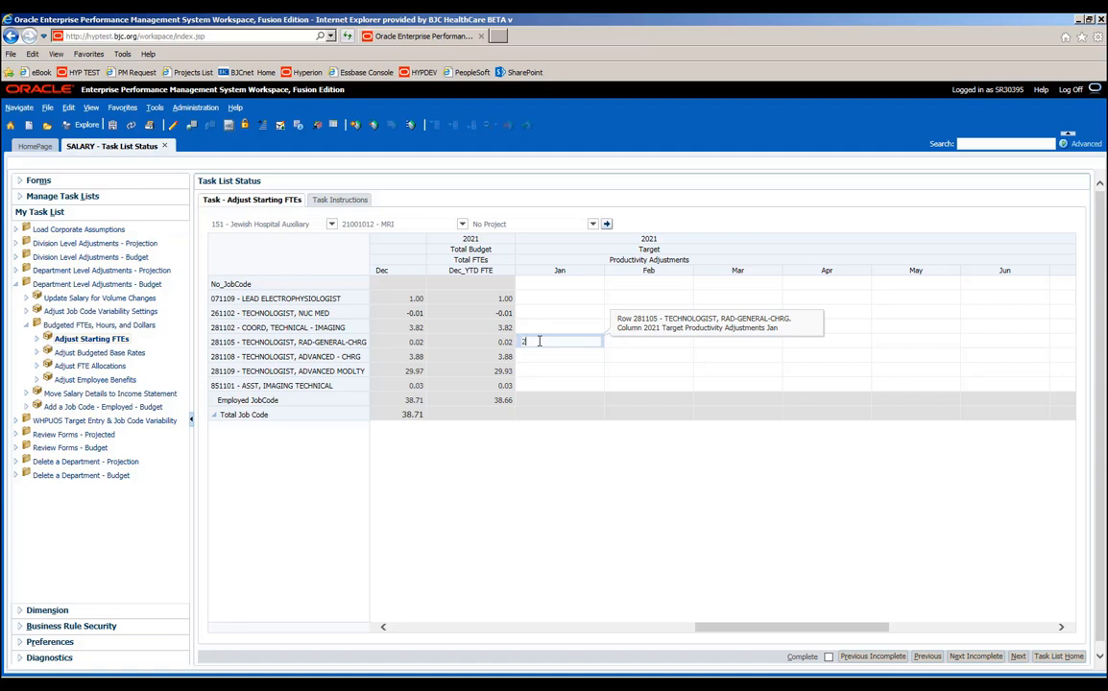
pyautogui.press('Tab')
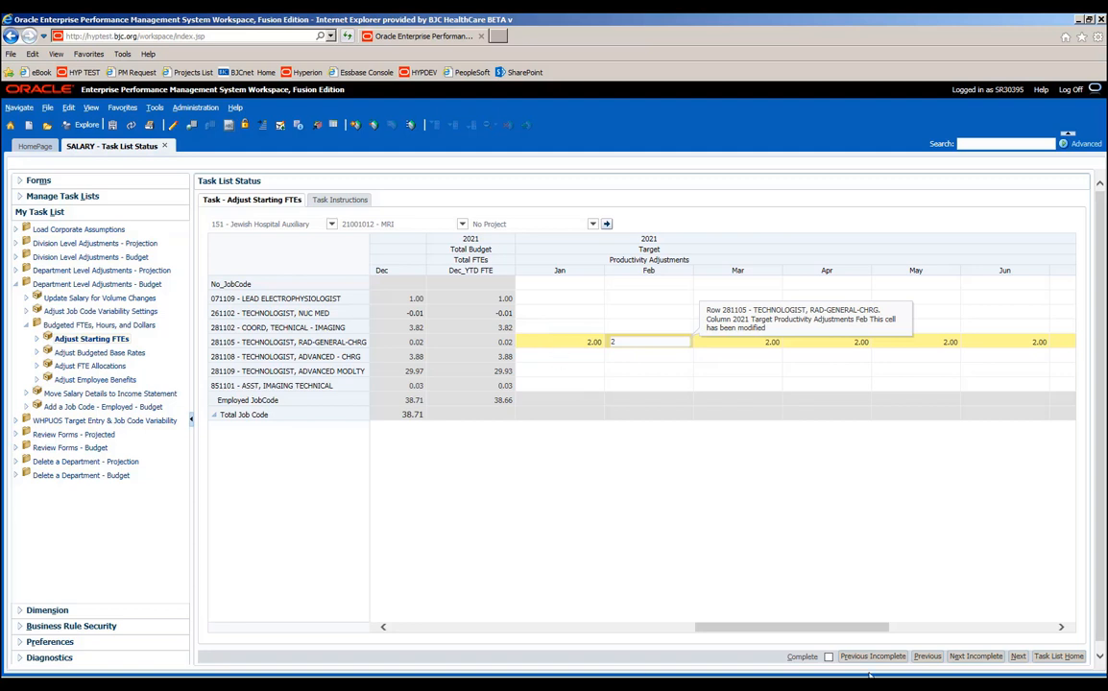
# Enter 11 as the BegBalance target for 281109 - TECHNOLOGIST, ADVANCED MODLTY and save the starting FTE adjustments
pyautogui.moveTo(799, 627); pyautogui.dragTo(966, 630)
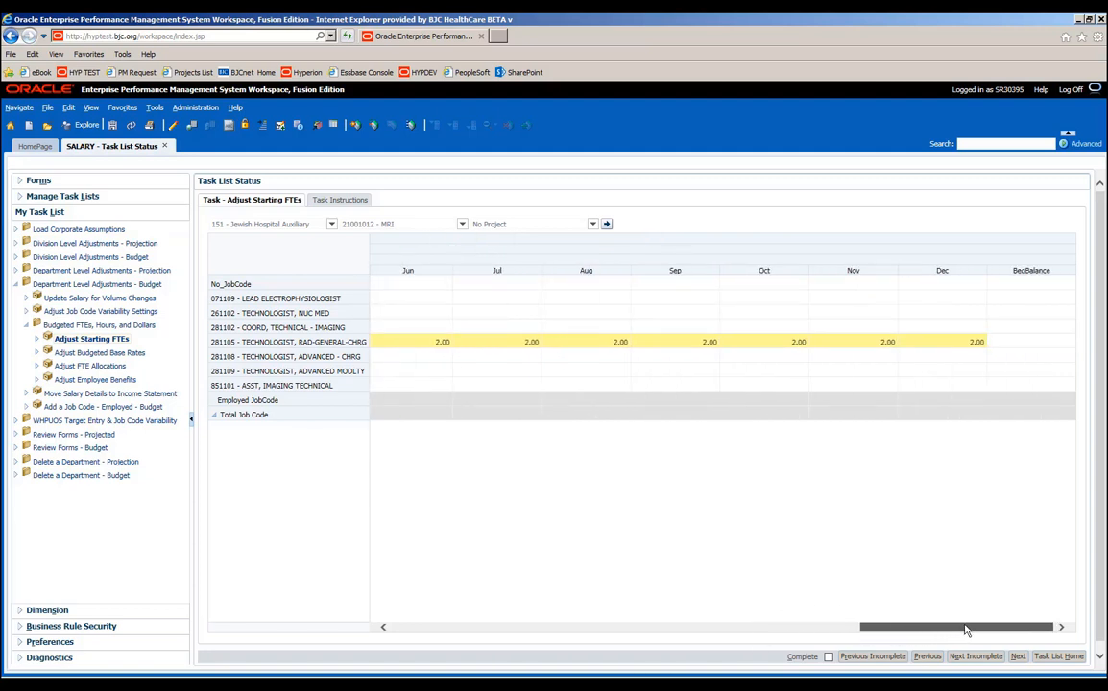
pyautogui.click(1023, 374)
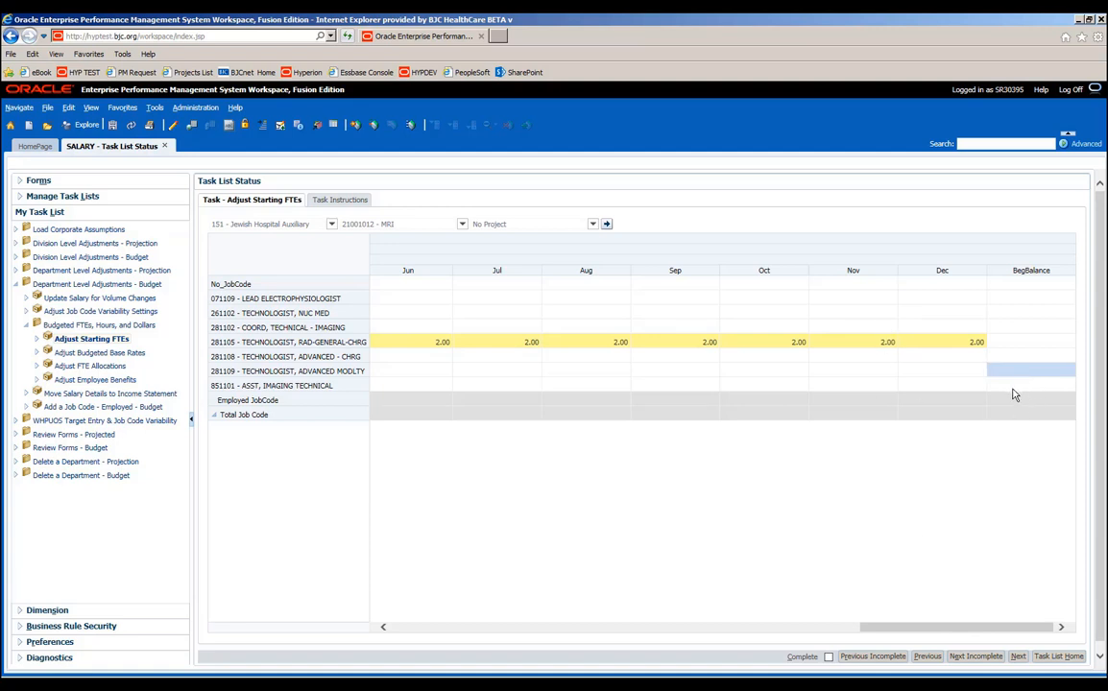
pyautogui.write('11')
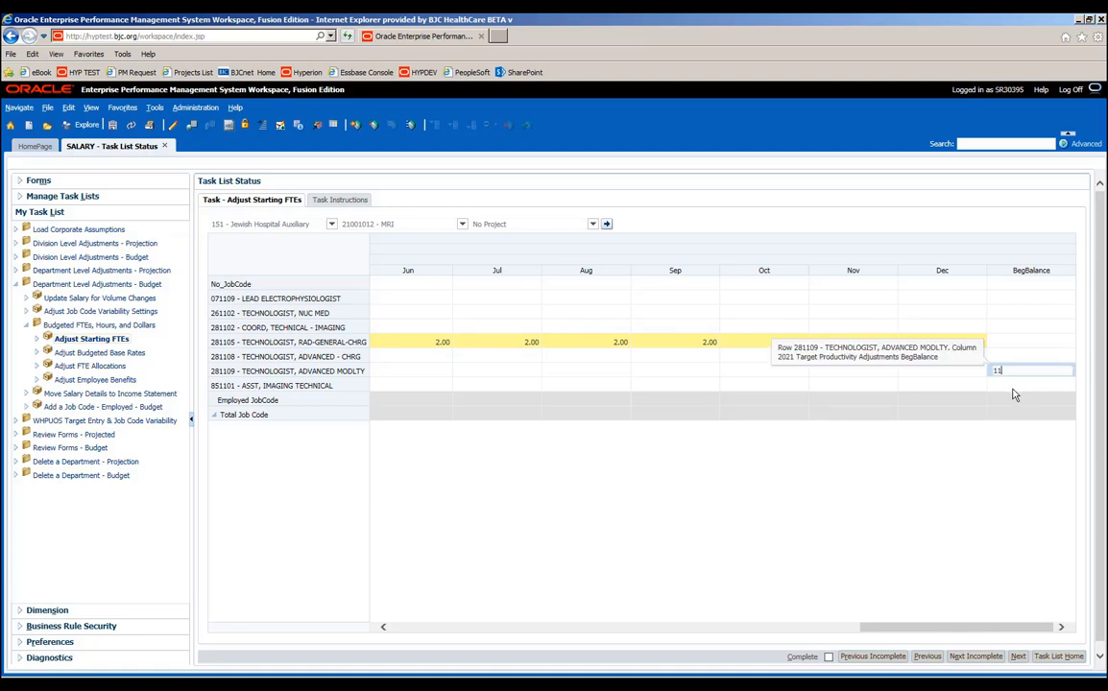
pyautogui.press('Return')
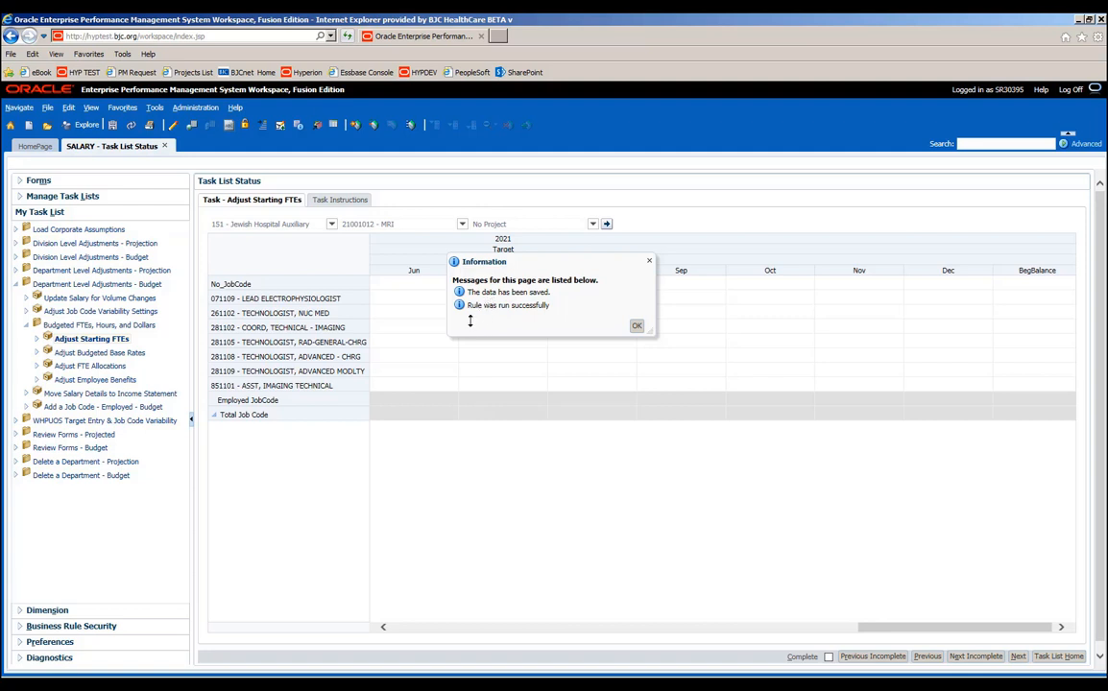
pyautogui.click(636, 327)
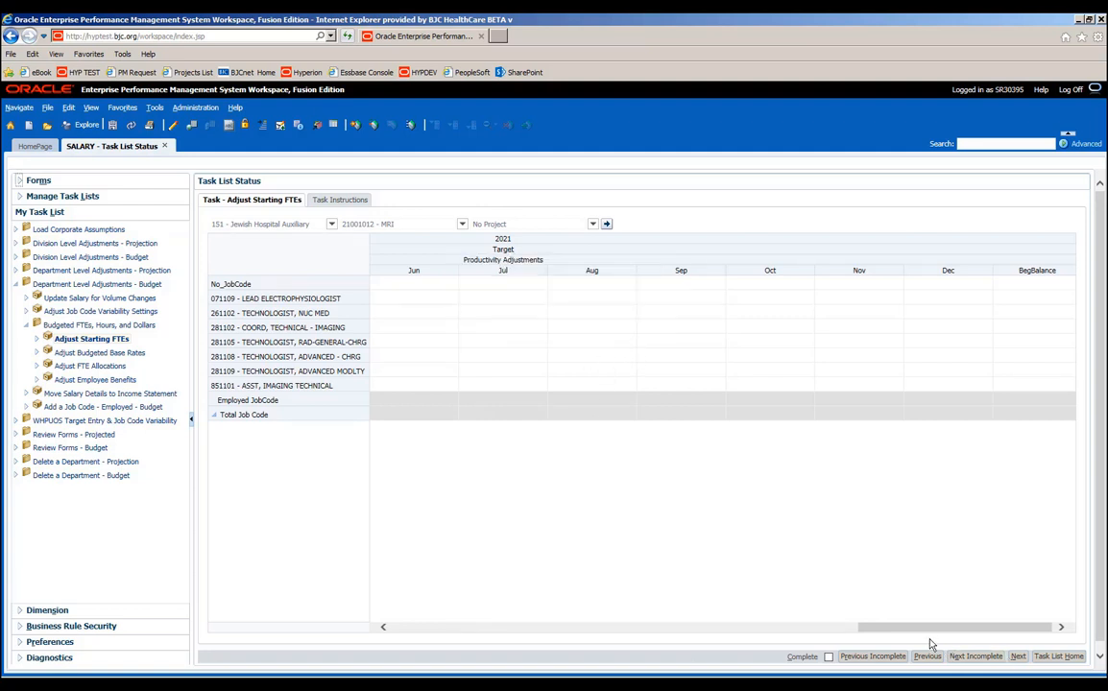
# Review the recalculated 2021 Total Budget FTEs by month and the Dec_YTD FTE column for the adjusted job codes
pyautogui.click(785, 627)
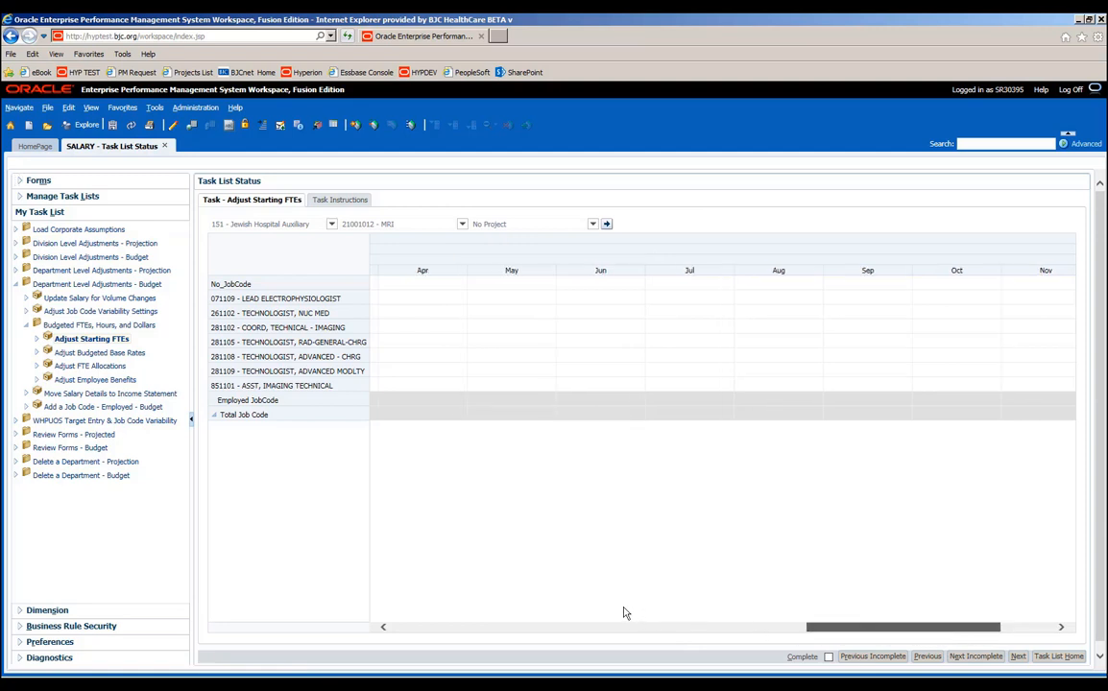
pyautogui.click(482, 627)
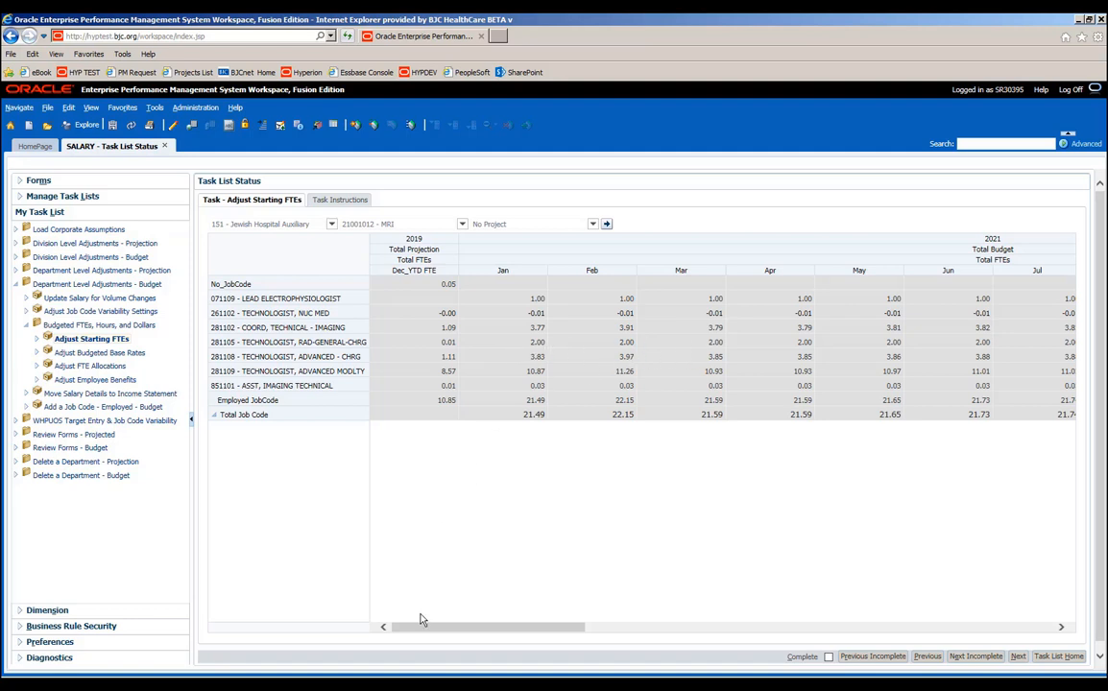
pyautogui.moveTo(470, 636); pyautogui.dragTo(672, 639)
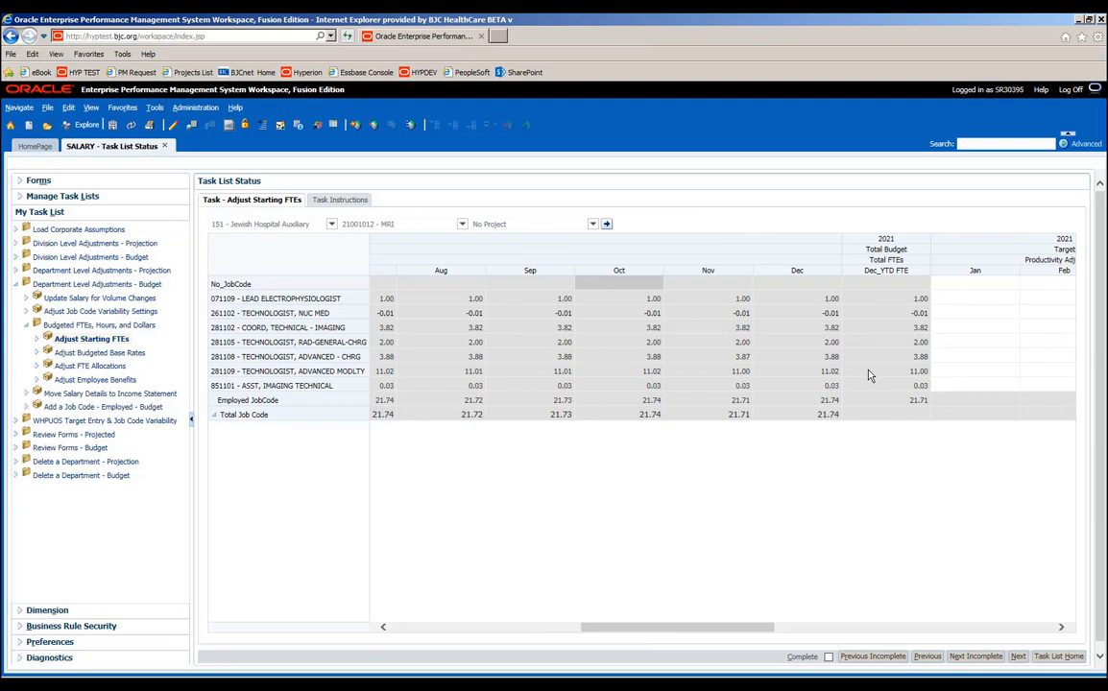
# In Adjust Budgeted Base Rates, set the FY21 target for 071109 - LEAD ELECTROPHYSIOLOGIST Regular FTEs to 50 and save
pyautogui.click(114, 352)
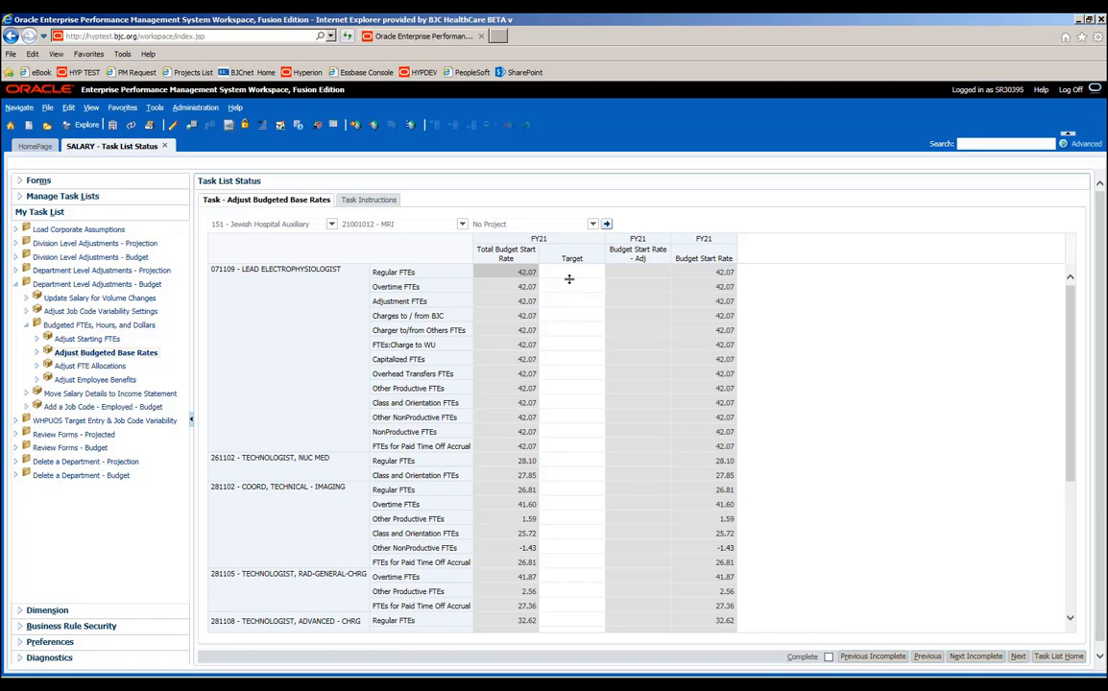
pyautogui.click(572, 272)
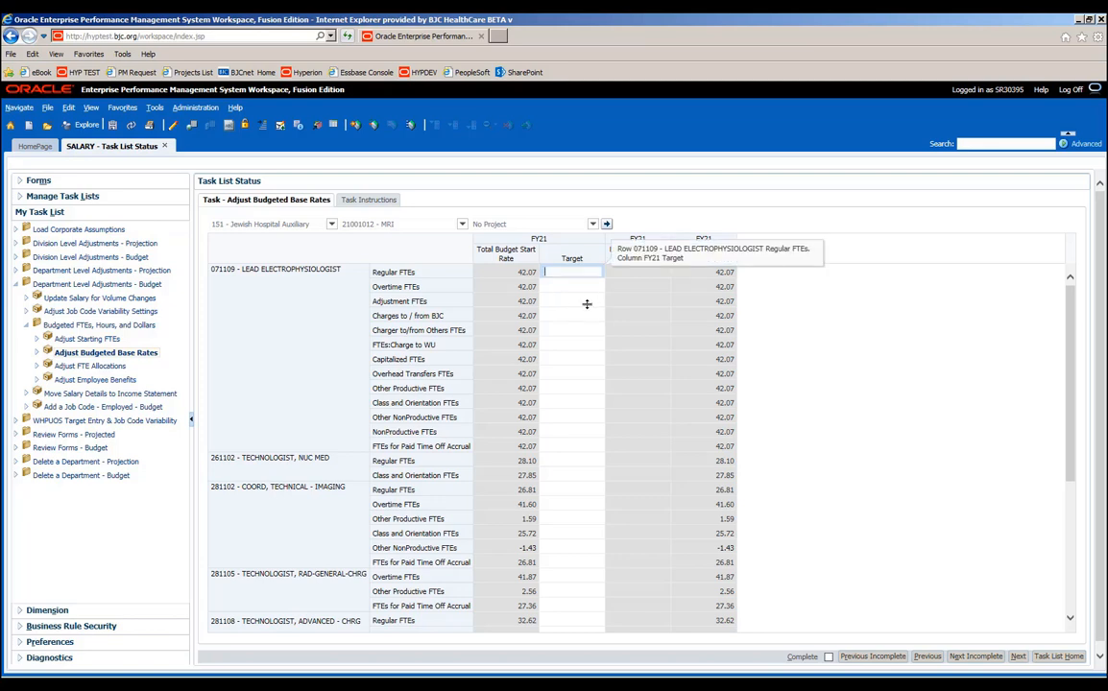
pyautogui.write('50')
pyautogui.press('Return')
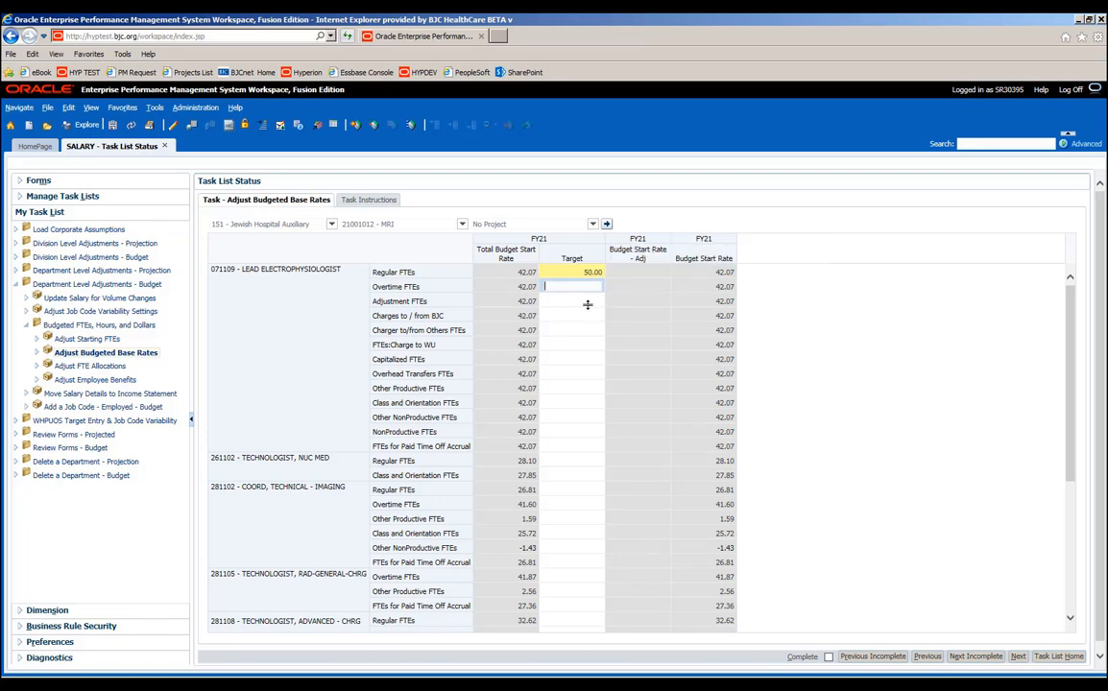
pyautogui.click(112, 125)
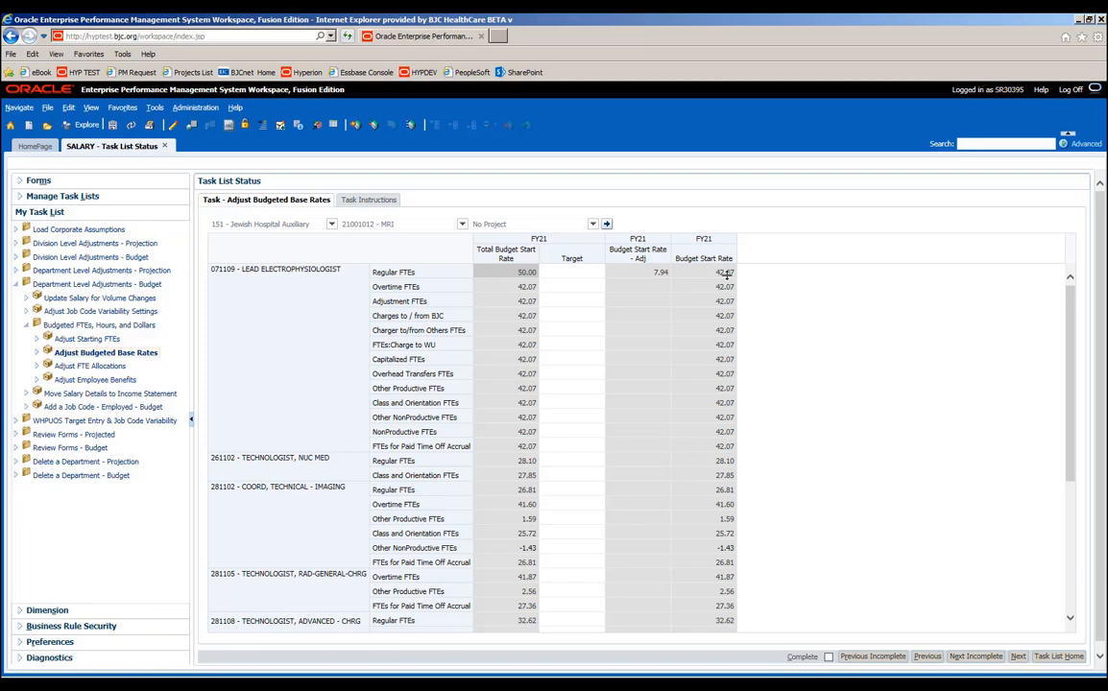
# In Adjust FTE Allocations, set the FY21 target for 071109 - LEAD ELECTROPHYSIOLOGIST Paid Time Off Accrual to .15
pyautogui.click(106, 365)
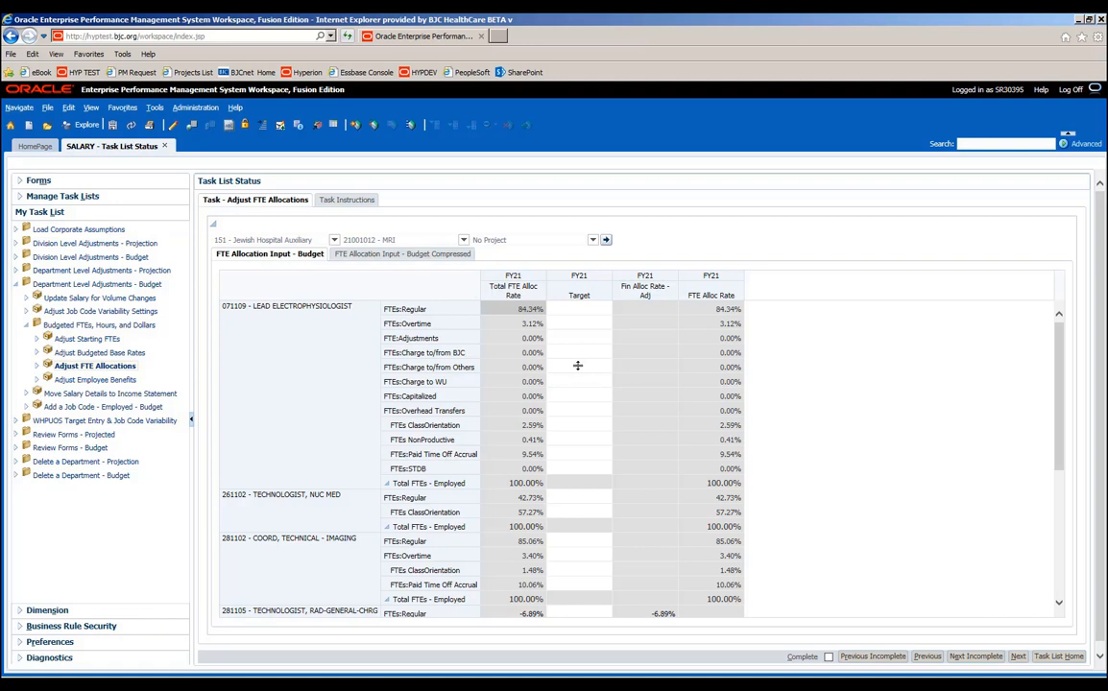
pyautogui.click(567, 454)
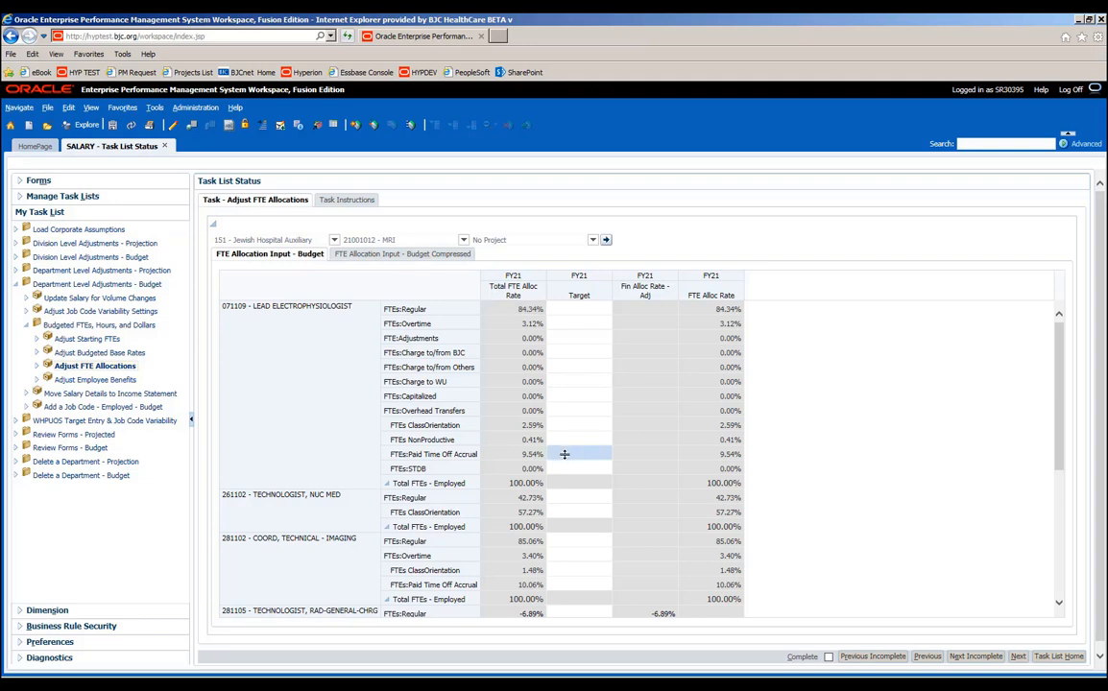
pyautogui.click(565, 455)
pyautogui.write('15')
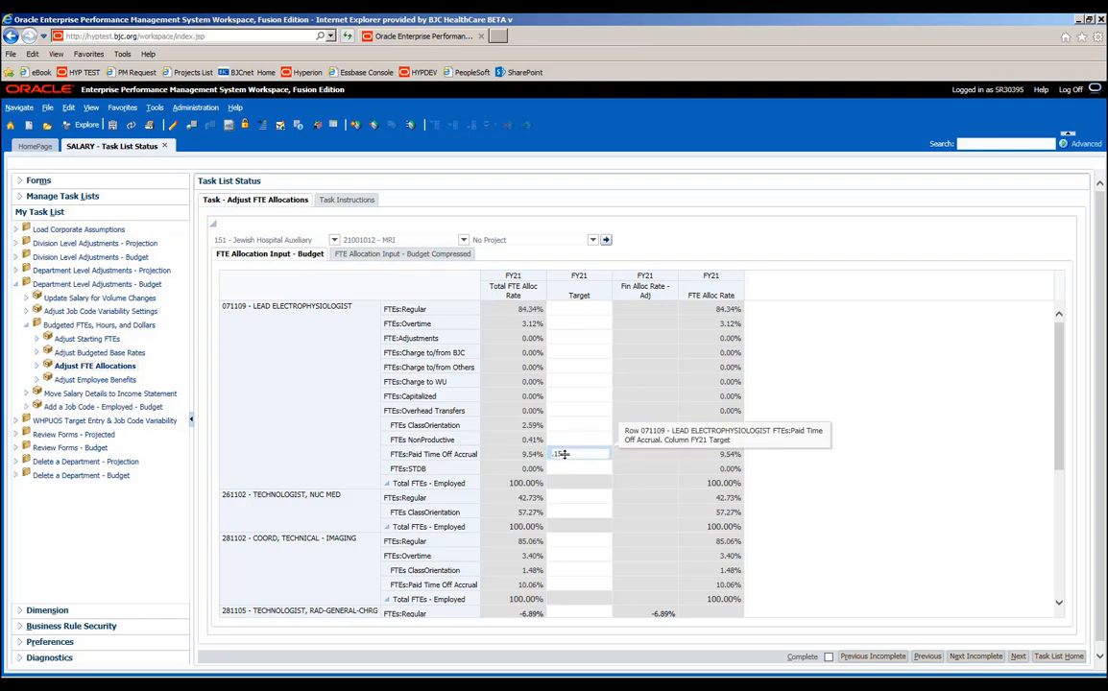
pyautogui.click(568, 470)
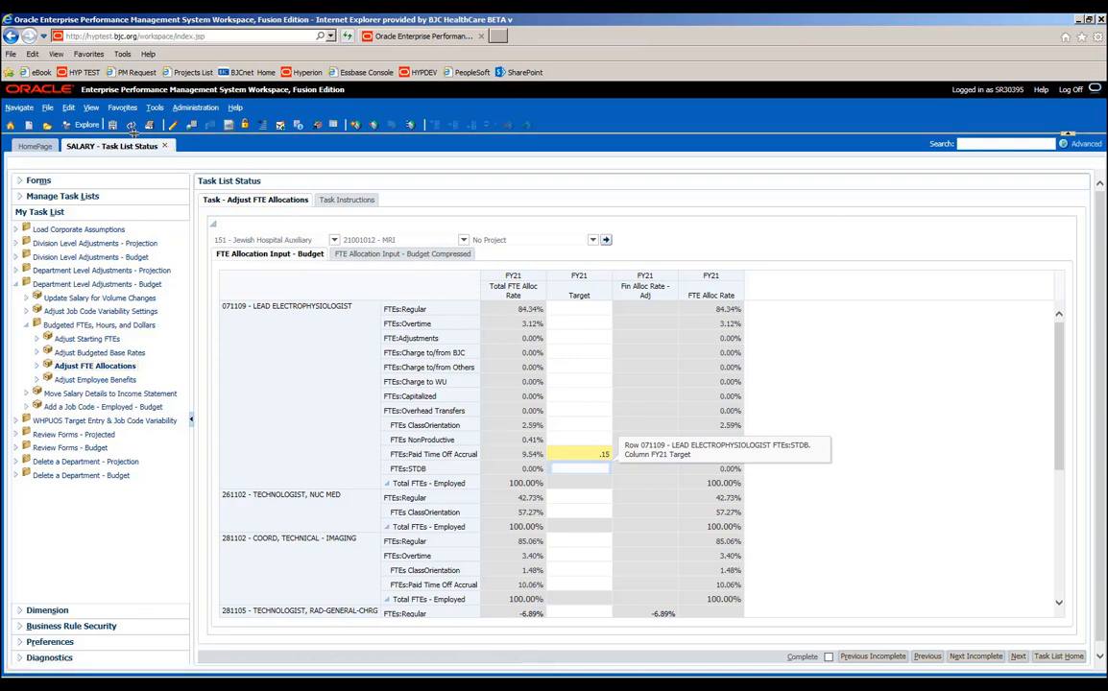
# Save the FTE allocation adjustment for 071109 - LEAD ELECTROPHYSIOLOGIST and close the resulting message
pyautogui.click(111, 125)
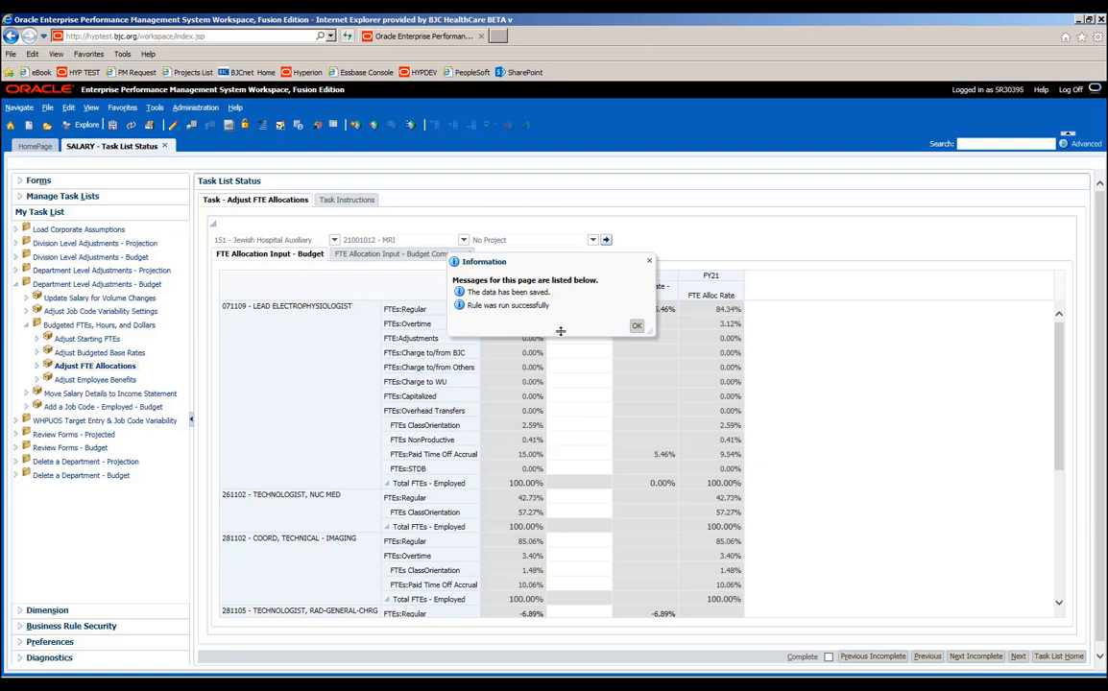
pyautogui.click(635, 325)
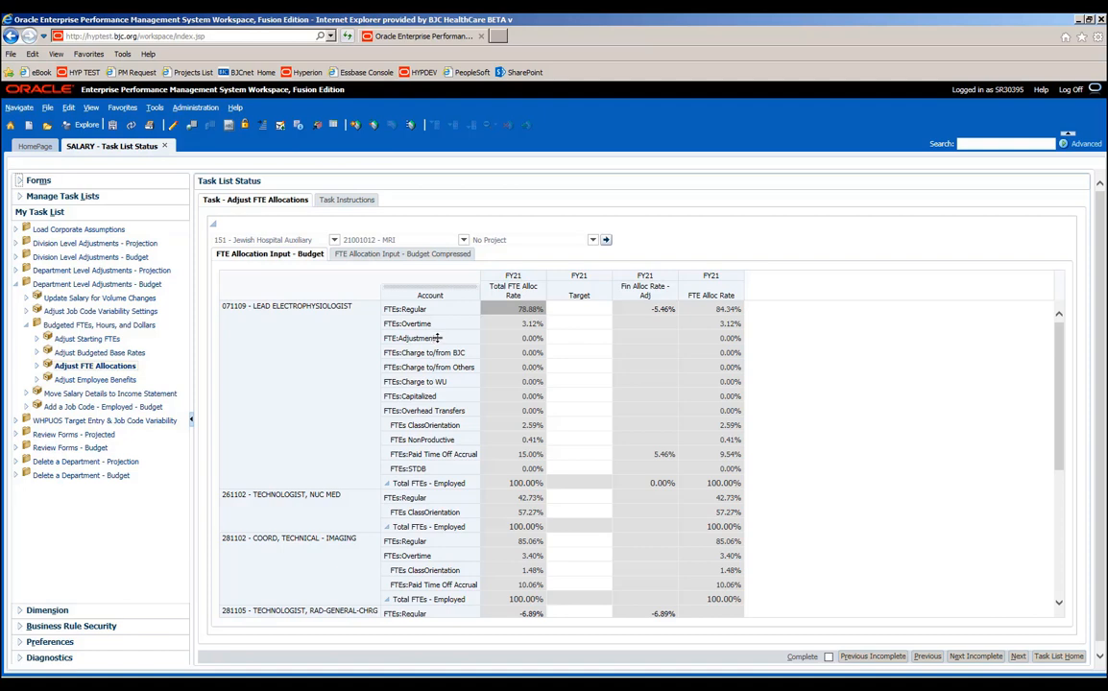
# In Adjust Employee Benefits, set the monthly FY21 targets for 604050 - Employee Assistance Prog to 300 and save
pyautogui.click(106, 380)
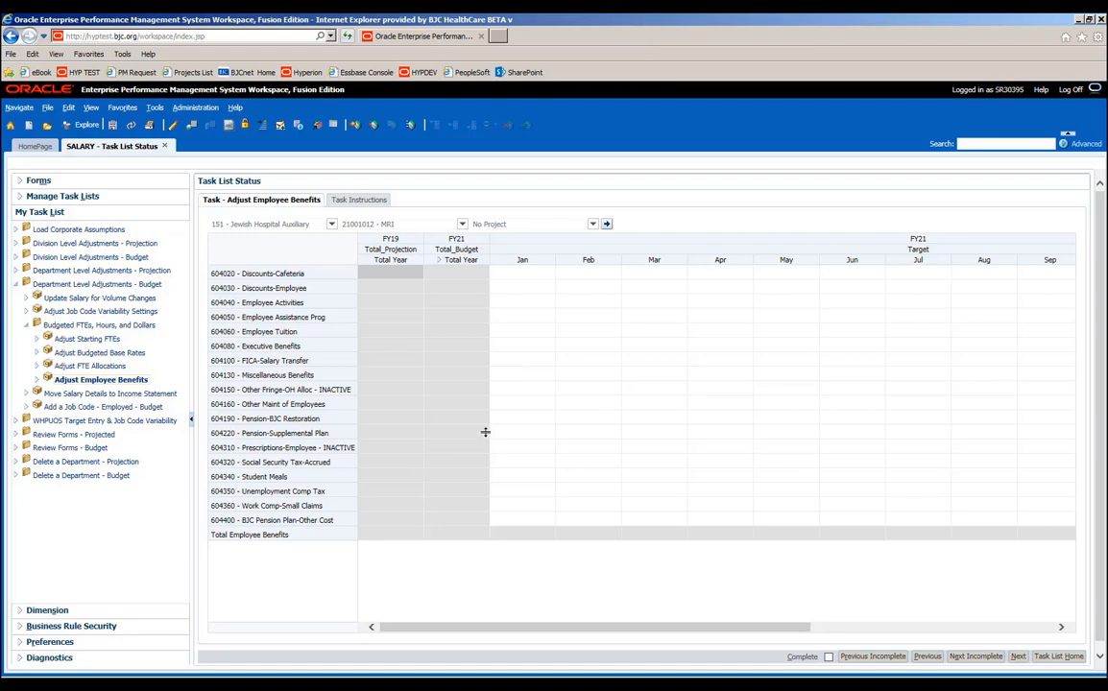
pyautogui.click(527, 317)
pyautogui.write('300')
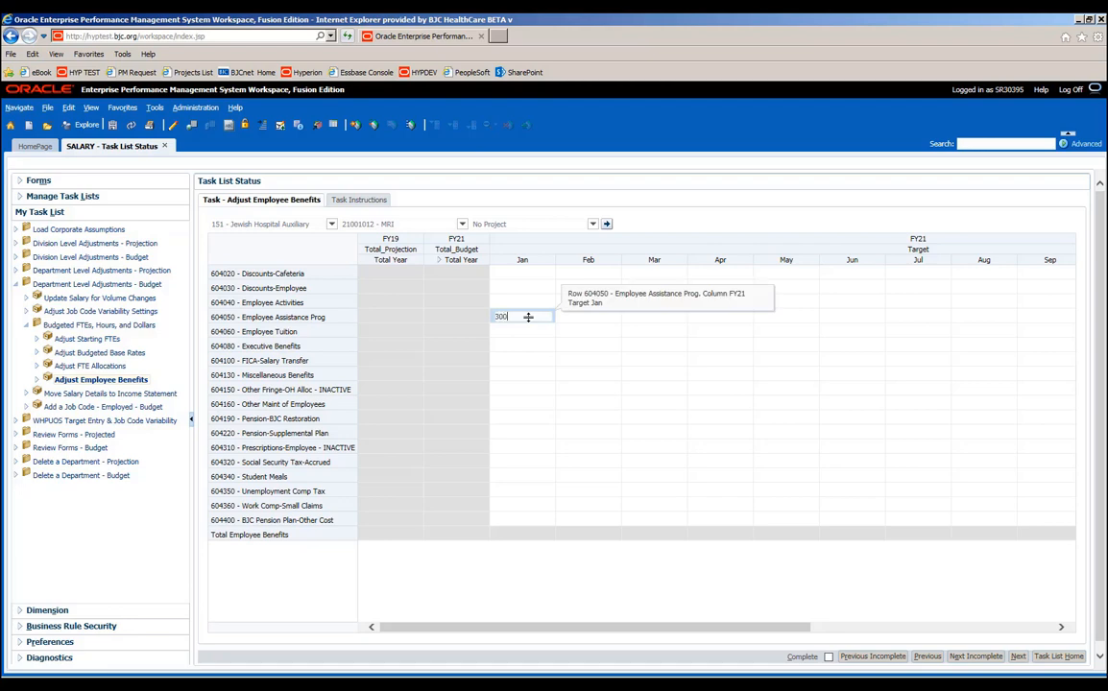
pyautogui.press('Return')
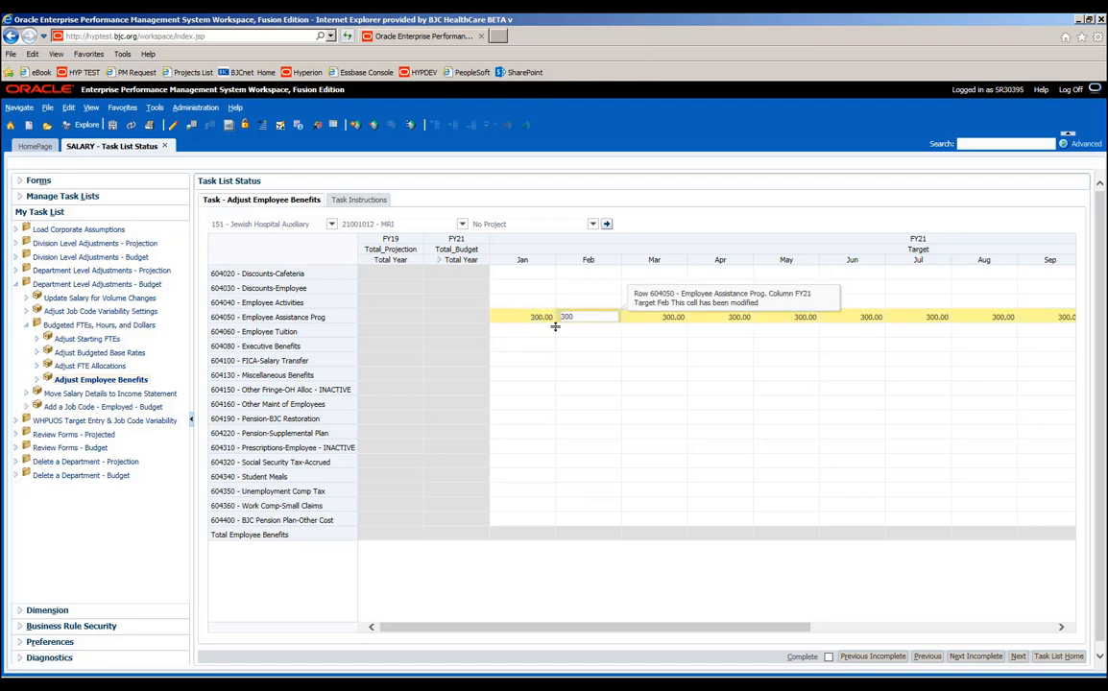
pyautogui.click(112, 125)
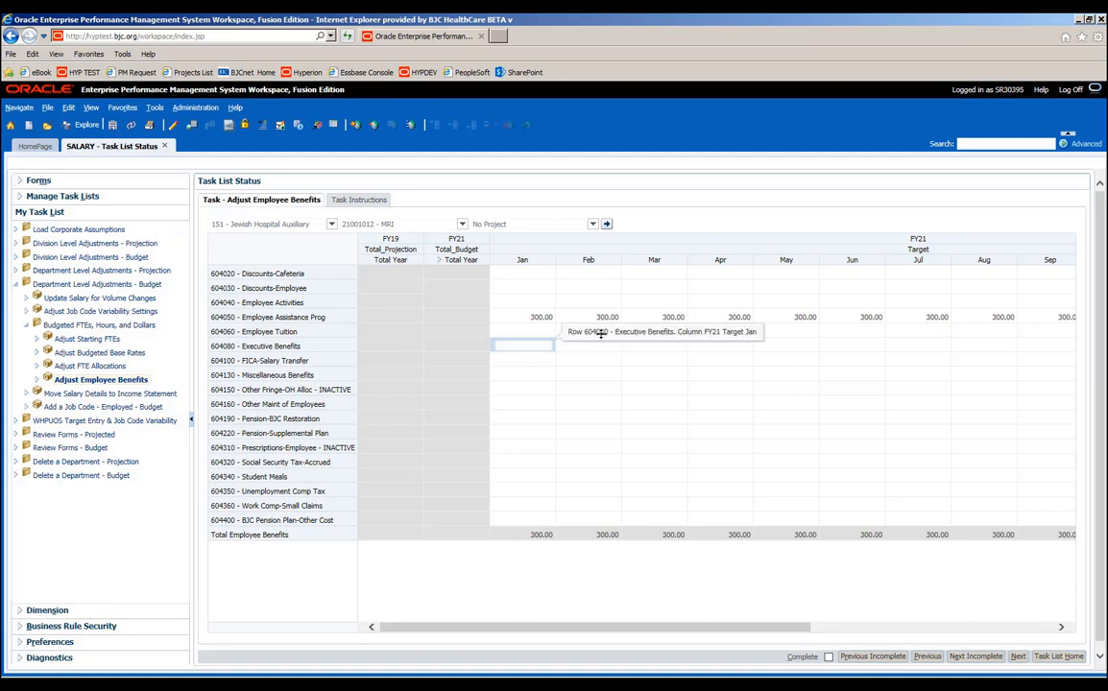
# Open Move Salary Details to Income Statement for the MRI department, save the form to run its rule, and close the message
pyautogui.click(107, 393)
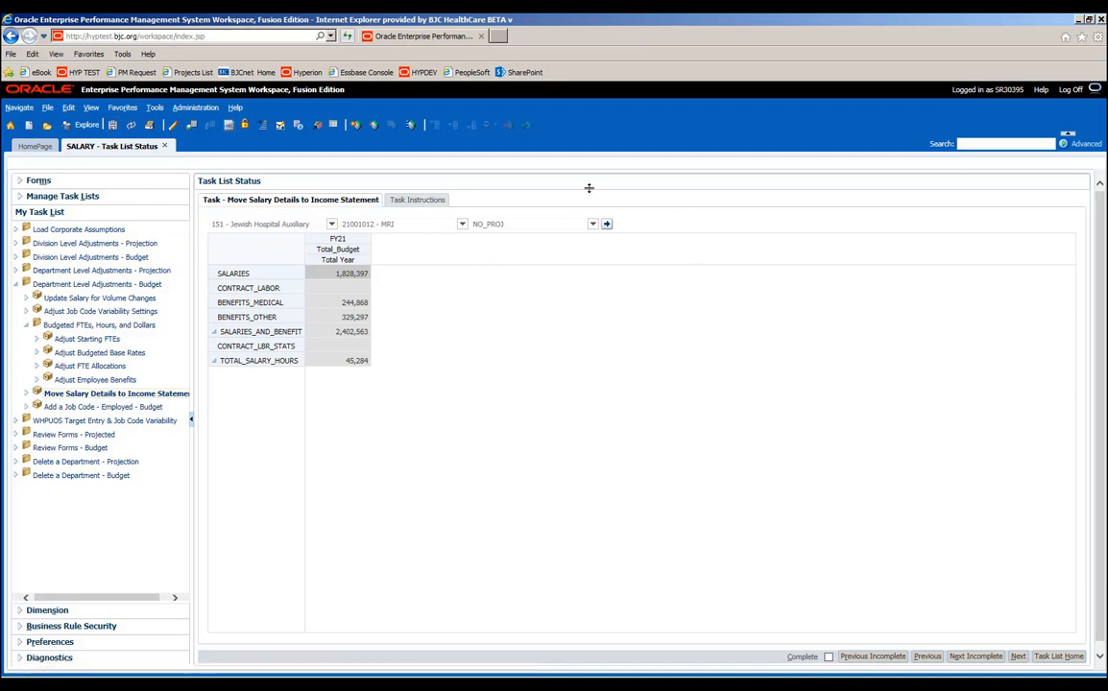
pyautogui.click(113, 123)
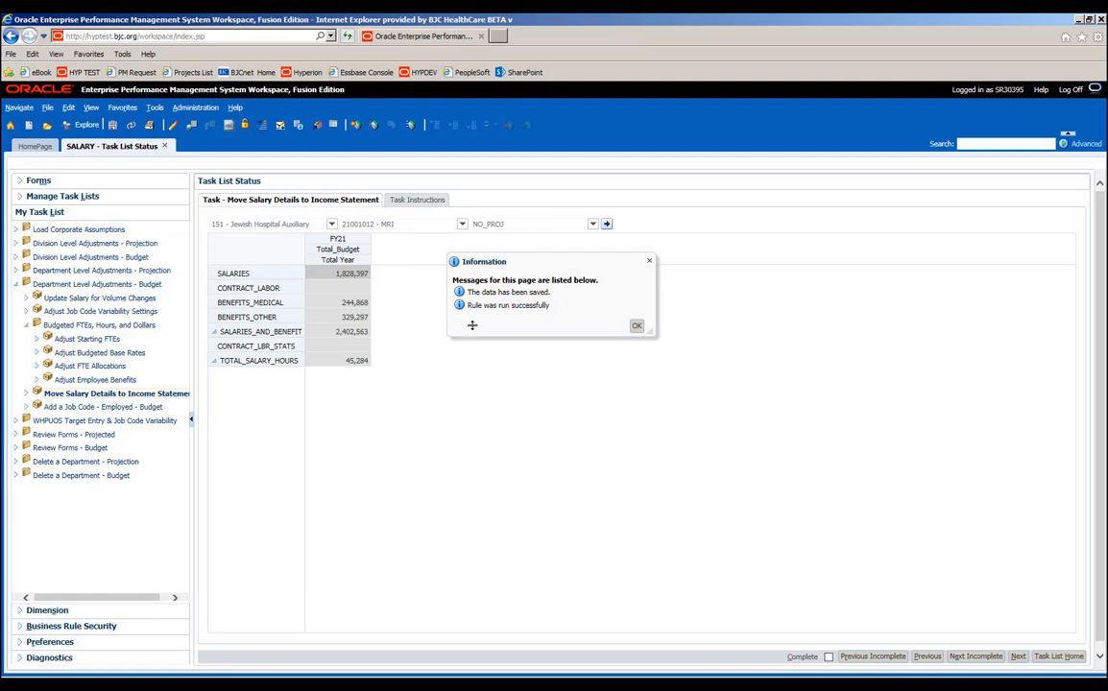
pyautogui.click(637, 325)
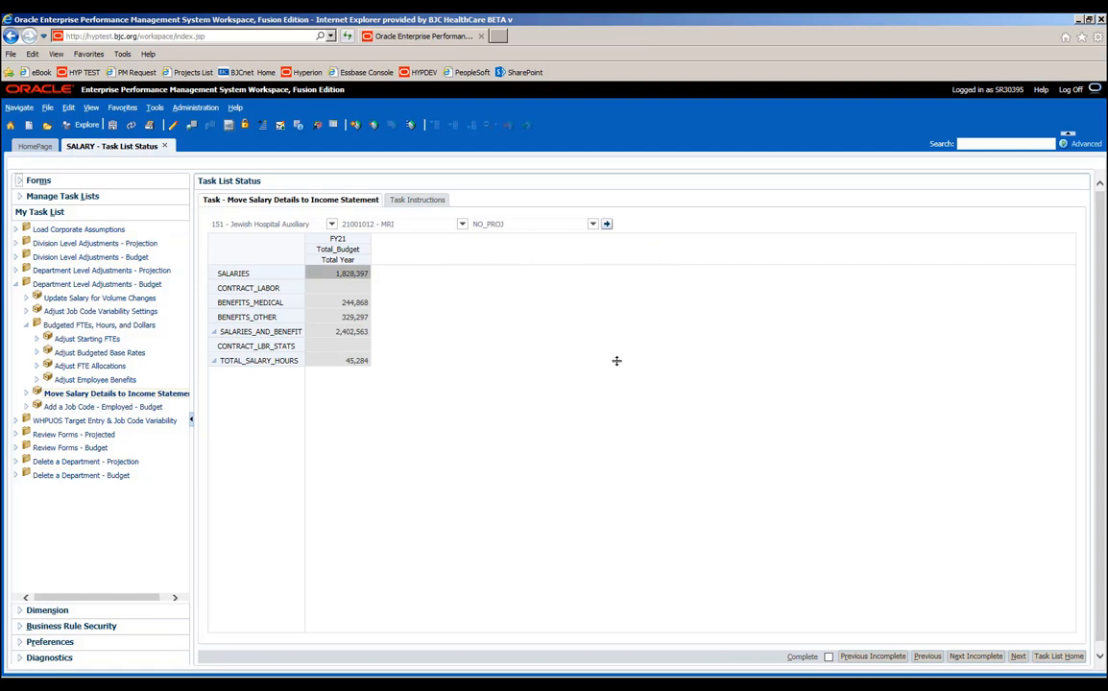